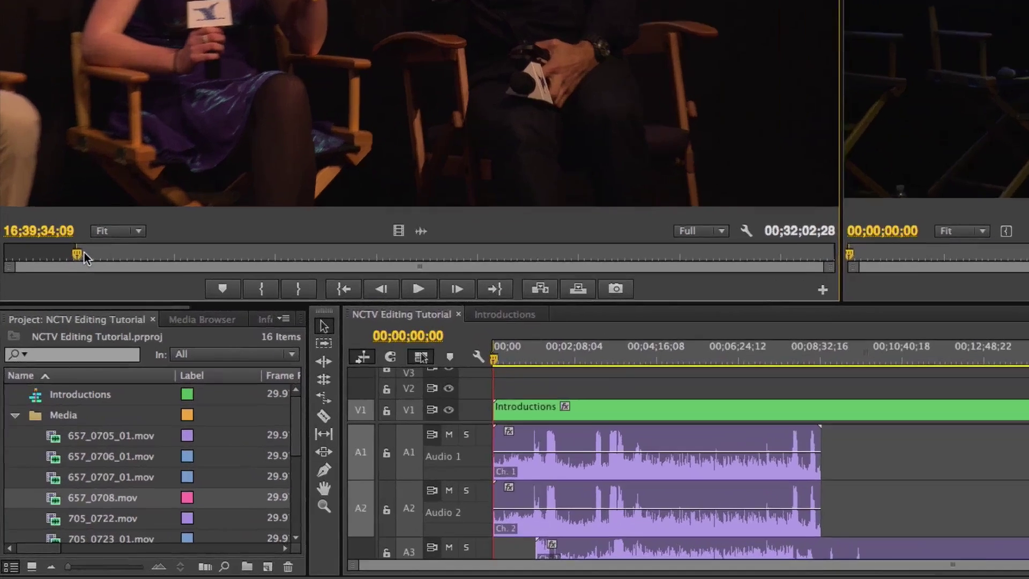
# Load the EX_10594 wide-shot clip into the Source Monitor.
pyautogui.moveTo(47, 364); pyautogui.dragTo(47, 365)
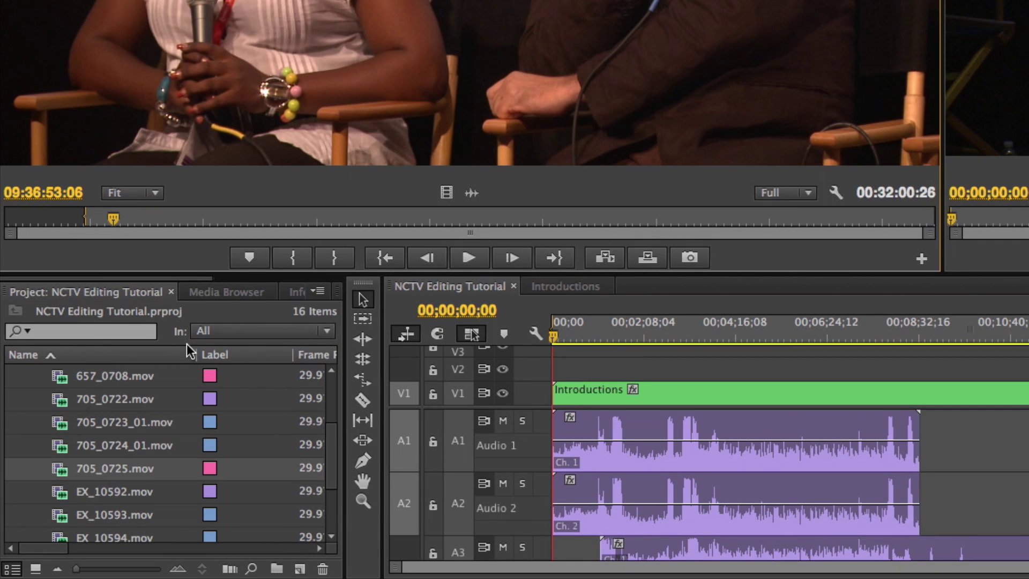
pyautogui.scroll(-2, 127, 403)
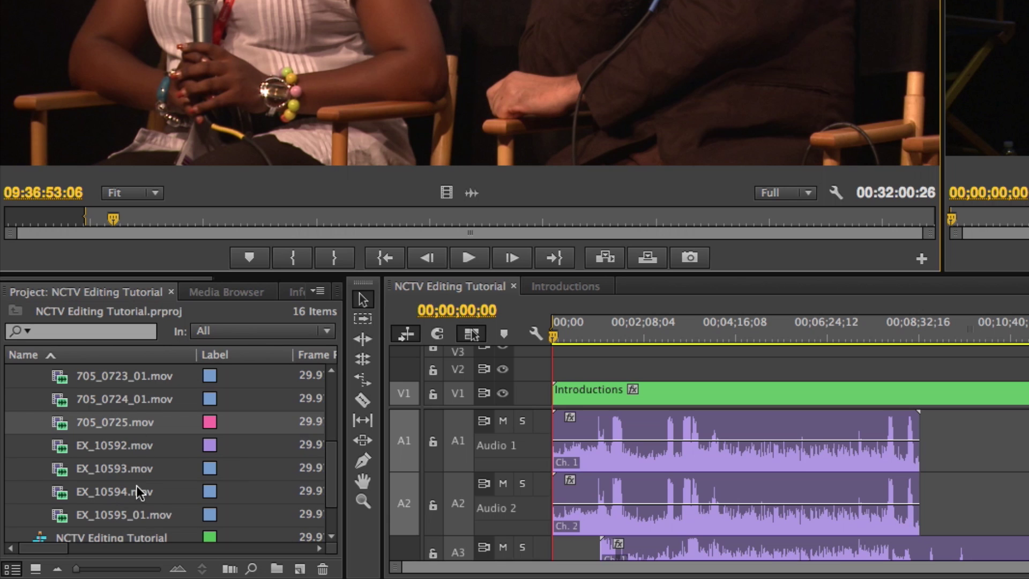
pyautogui.click(128, 471)
pyautogui.doubleClick(59, 492)
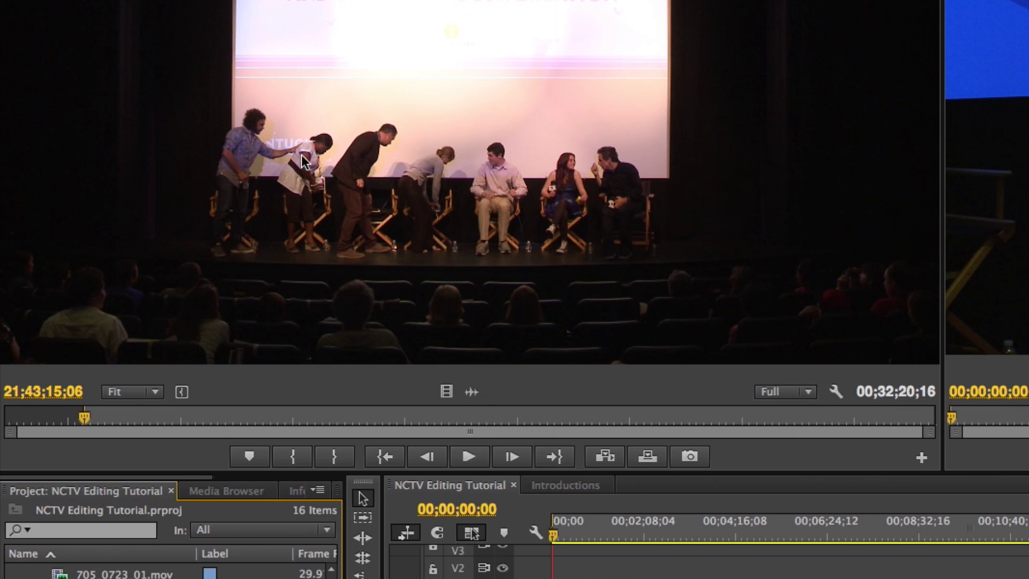
# Play and frame-step EX_10594 onto its sync frame at 21;43;15;06.
pyautogui.moveTo(88, 413); pyautogui.dragTo(84, 416)
pyautogui.press('space')
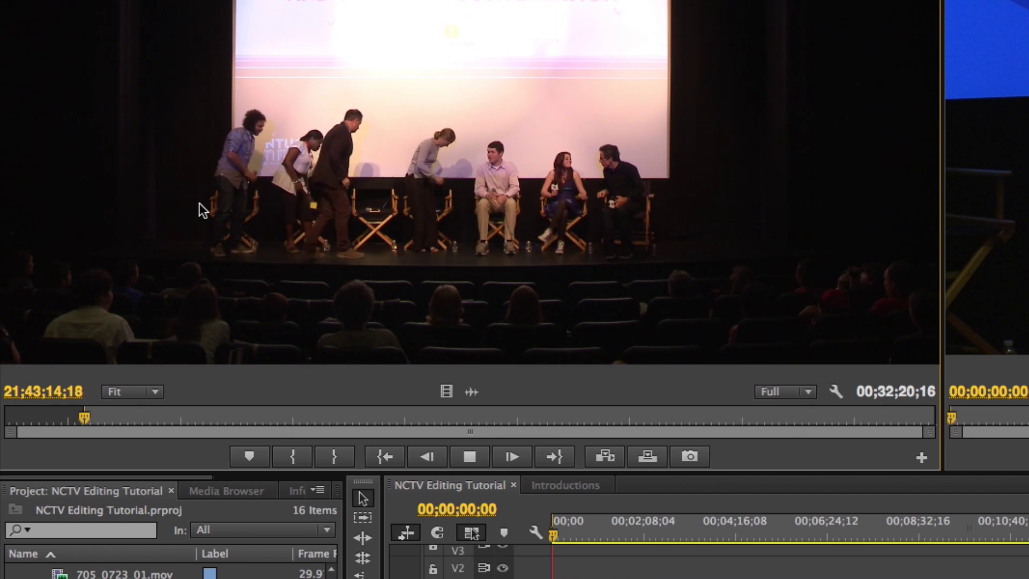
pyautogui.press('space')
pyautogui.press('Left')
pyautogui.press('Left')
pyautogui.press('Left')
pyautogui.press('Left')
pyautogui.press('Left')
pyautogui.press('Left')
pyautogui.press('Left')
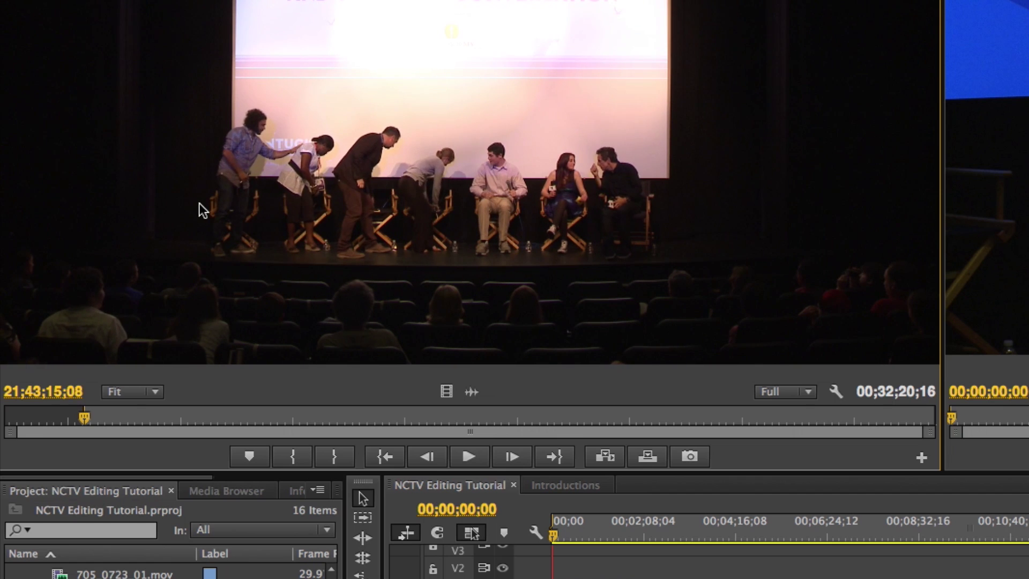
pyautogui.press('Right')
pyautogui.press('Right')
pyautogui.press('Right')
pyautogui.press('Right')
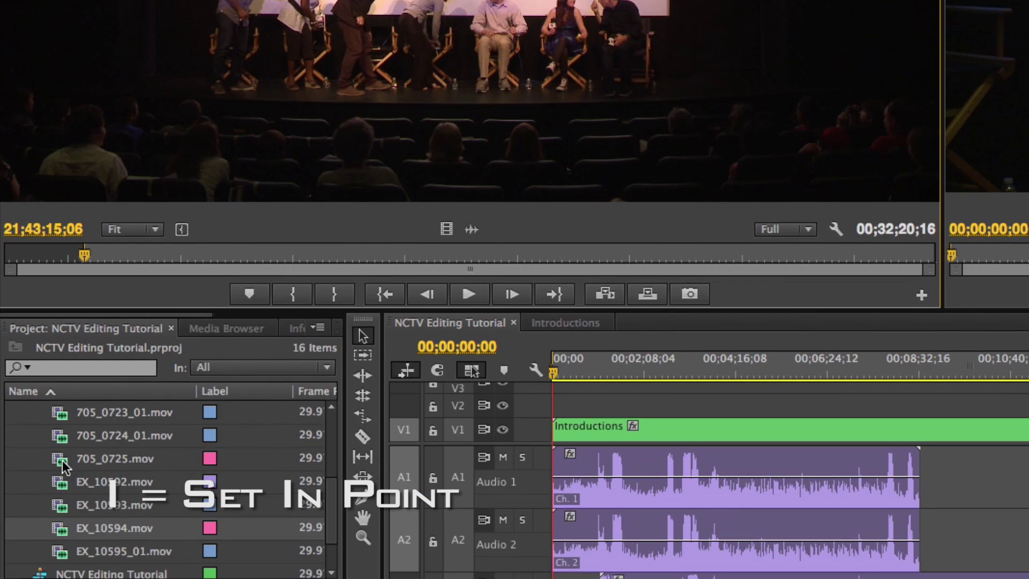
# Preview the 705_0725 clip in the Source Monitor.
pyautogui.doubleClick(57, 458)
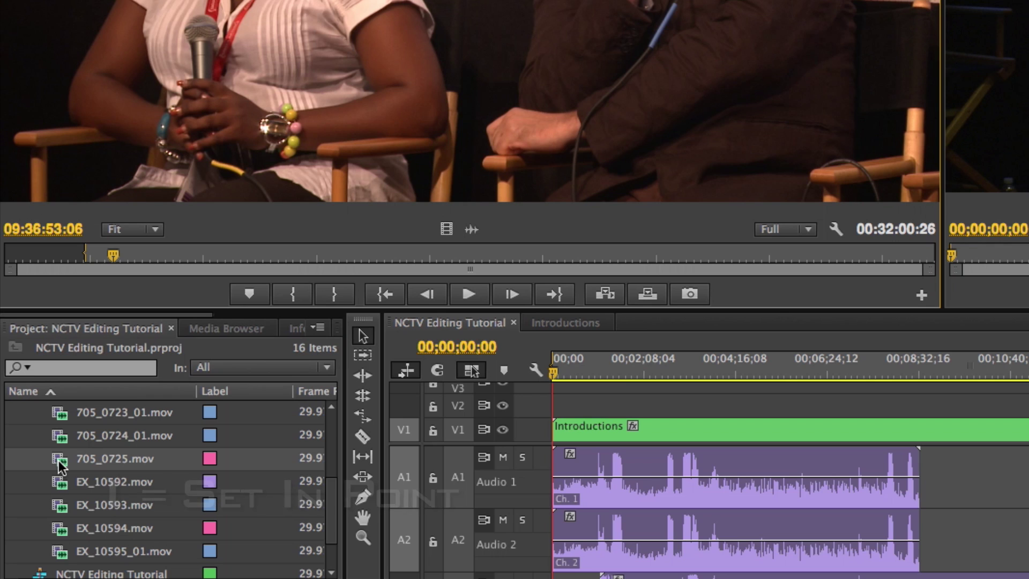
pyautogui.moveTo(112, 255); pyautogui.dragTo(85, 255)
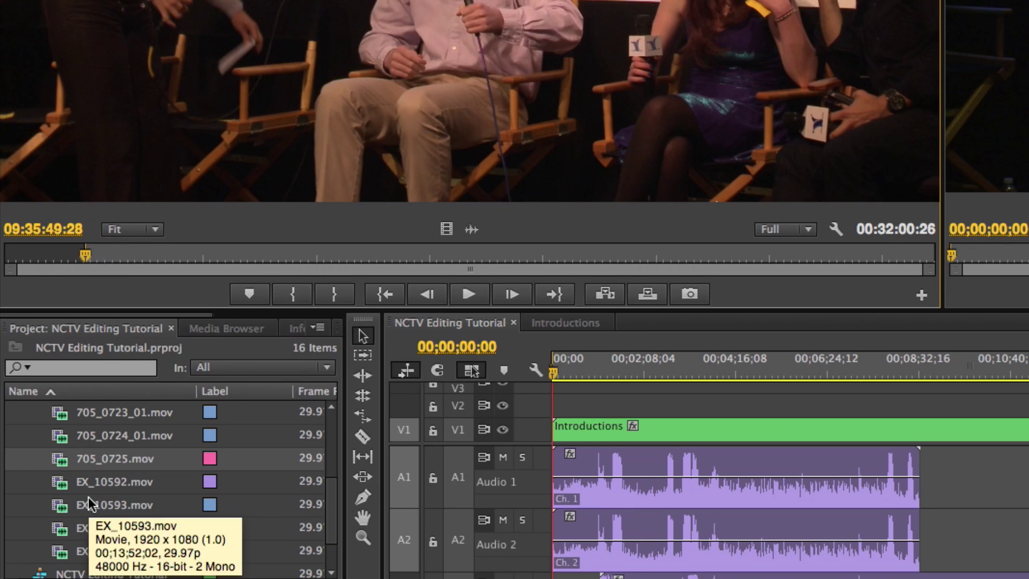
pyautogui.scroll(2, 89, 497)
pyautogui.scroll(1, 88, 504)
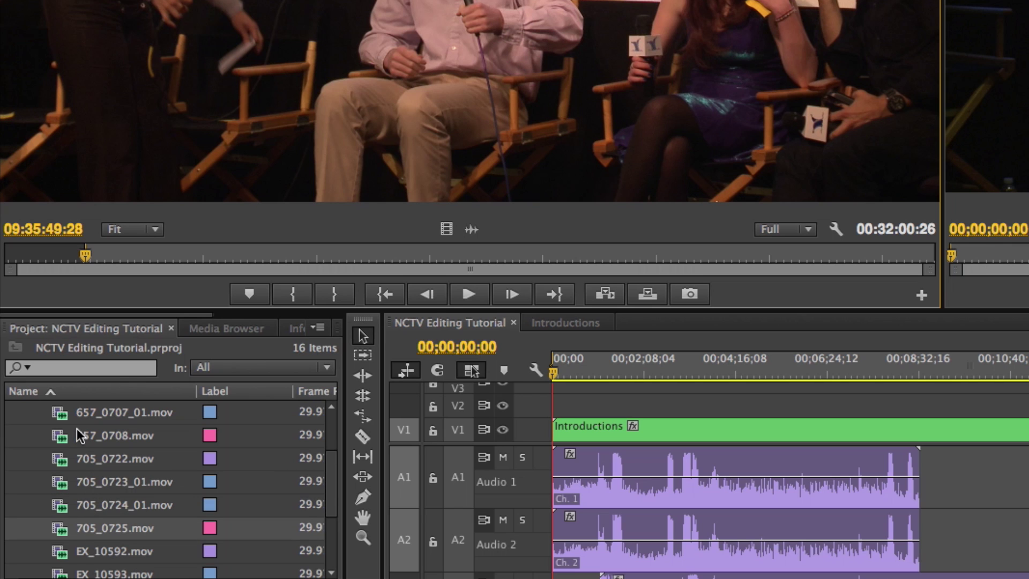
# Load 657_0708 and frame-step it onto its sync frame.
pyautogui.doubleClick(56, 442)
pyautogui.moveTo(96, 256); pyautogui.dragTo(86, 256)
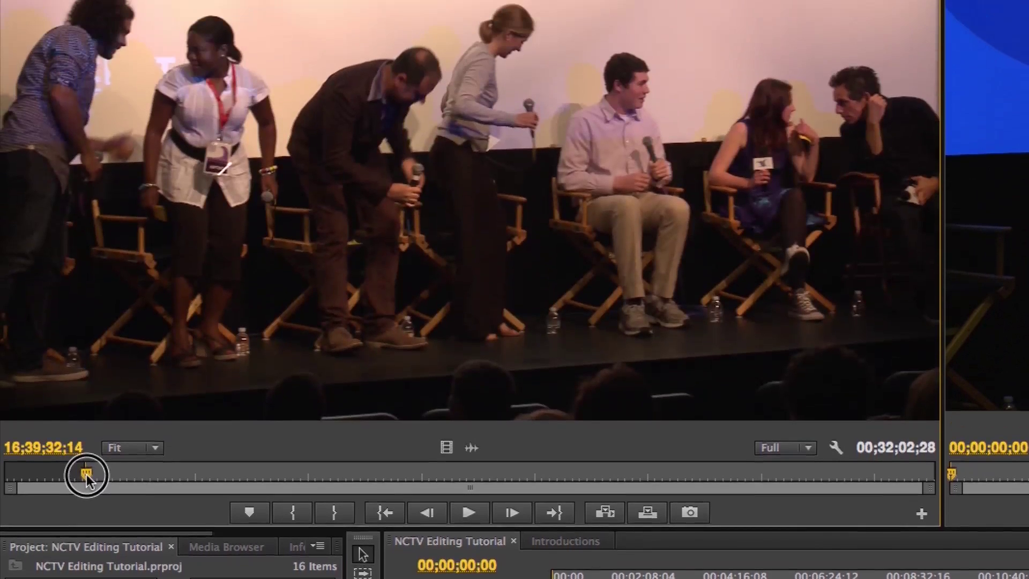
pyautogui.click(83, 473)
pyautogui.press('space')
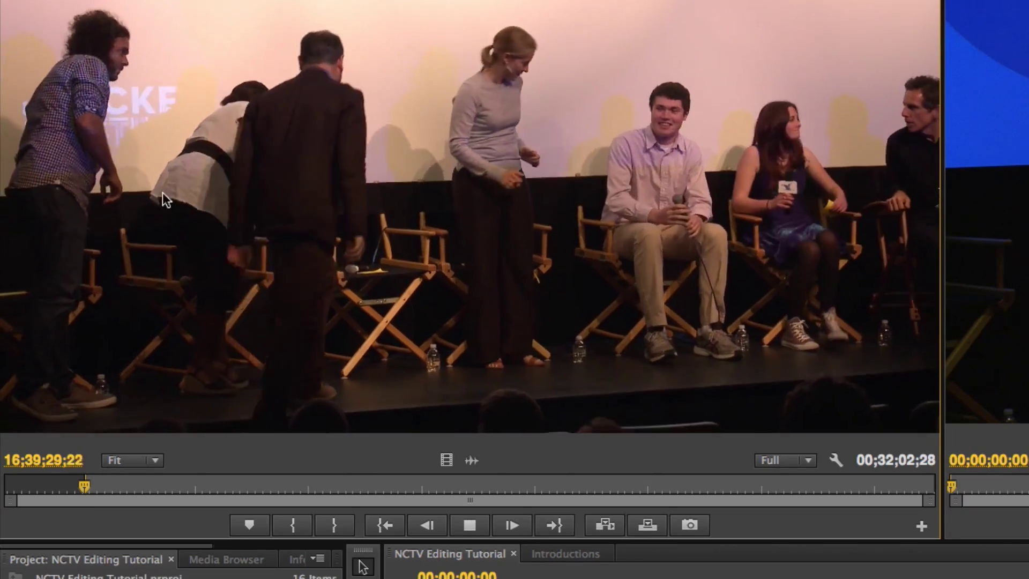
pyautogui.press('space')
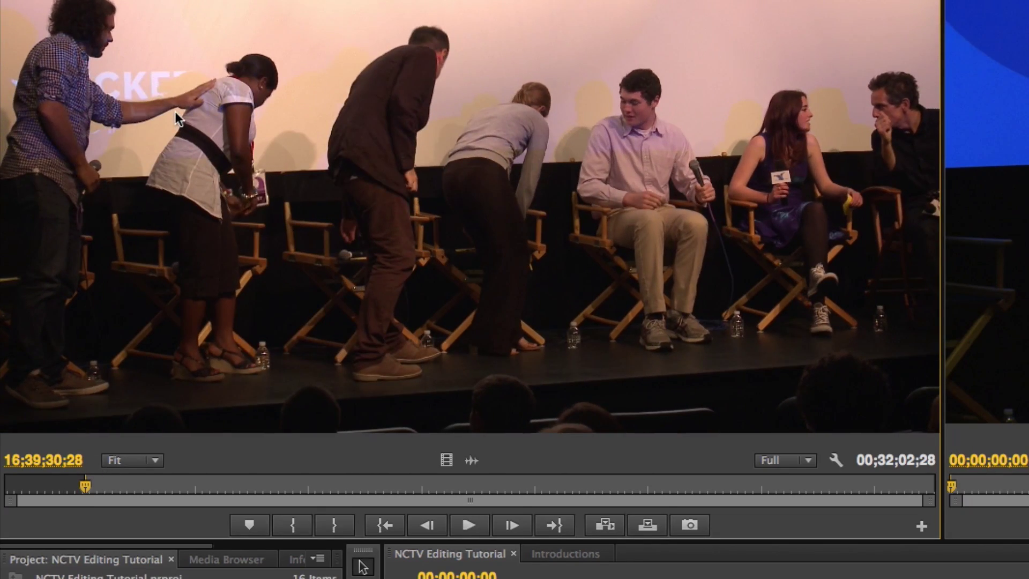
pyautogui.press('Left')
pyautogui.press('Left')
pyautogui.press('Left')
pyautogui.press('Right')
pyautogui.press('Right')
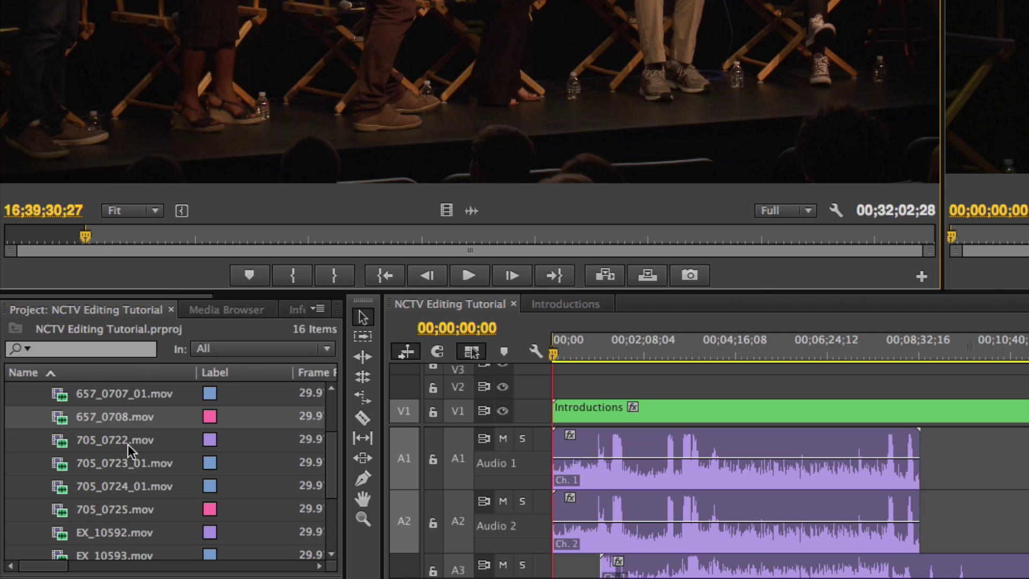
# Place 657_0708 on V1 after the Introductions clip.
pyautogui.scroll(-5, 128, 449)
pyautogui.scroll(9, 120, 464)
pyautogui.scroll(-8, 115, 490)
pyautogui.scroll(5, 110, 461)
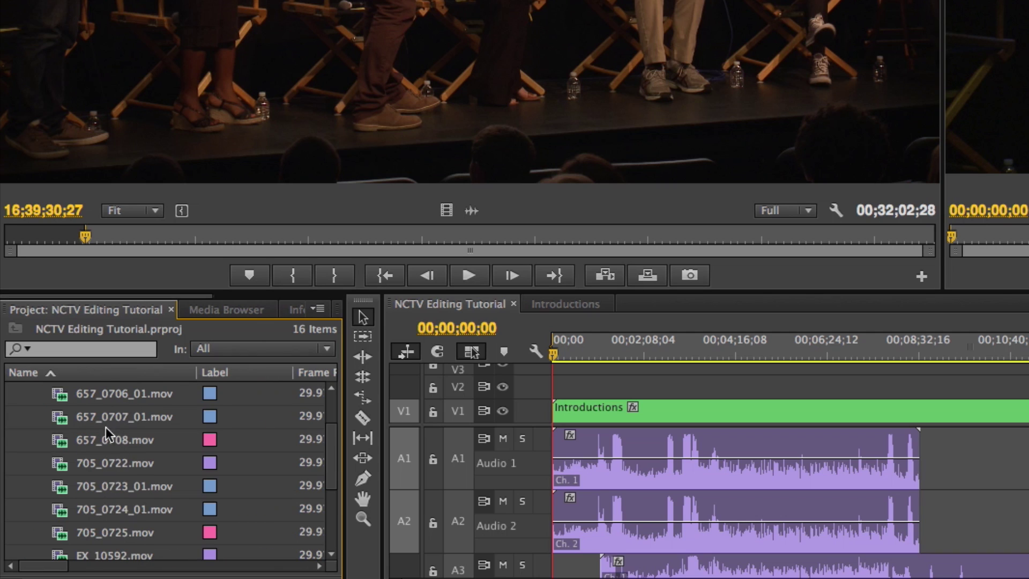
pyautogui.moveTo(97, 442); pyautogui.dragTo(953, 433)
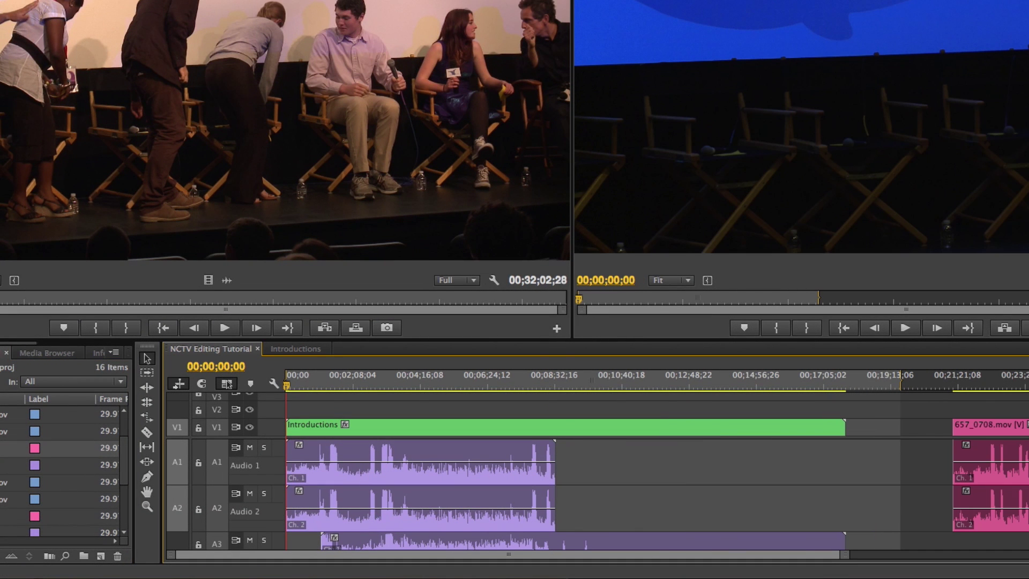
# With snapping on, place EX_10594 on V2 aligned to 657_0708's start.
pyautogui.moveTo(235, 160); pyautogui.dragTo(942, 399)
pyautogui.press('s')
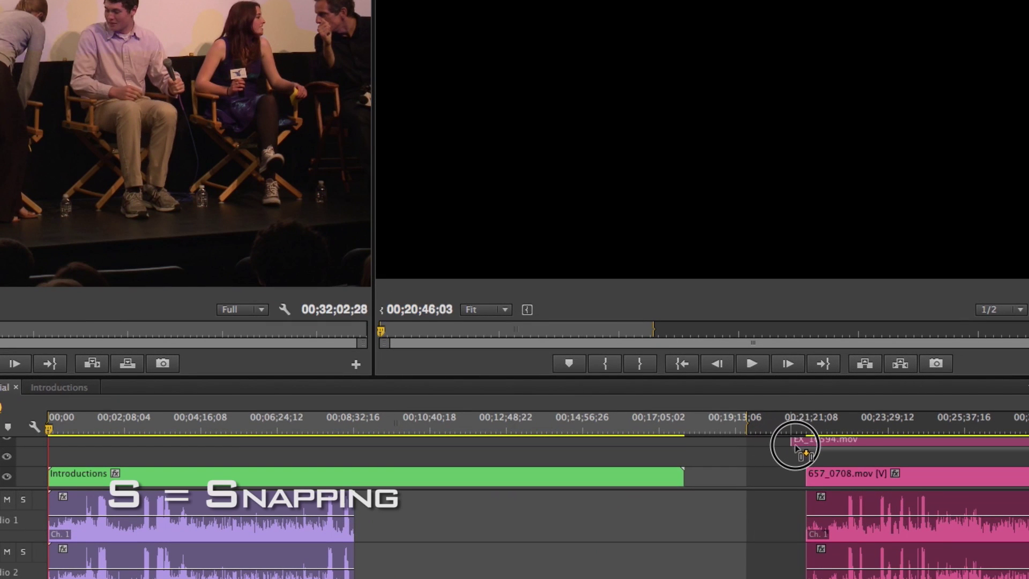
pyautogui.moveTo(796, 447); pyautogui.dragTo(771, 458)
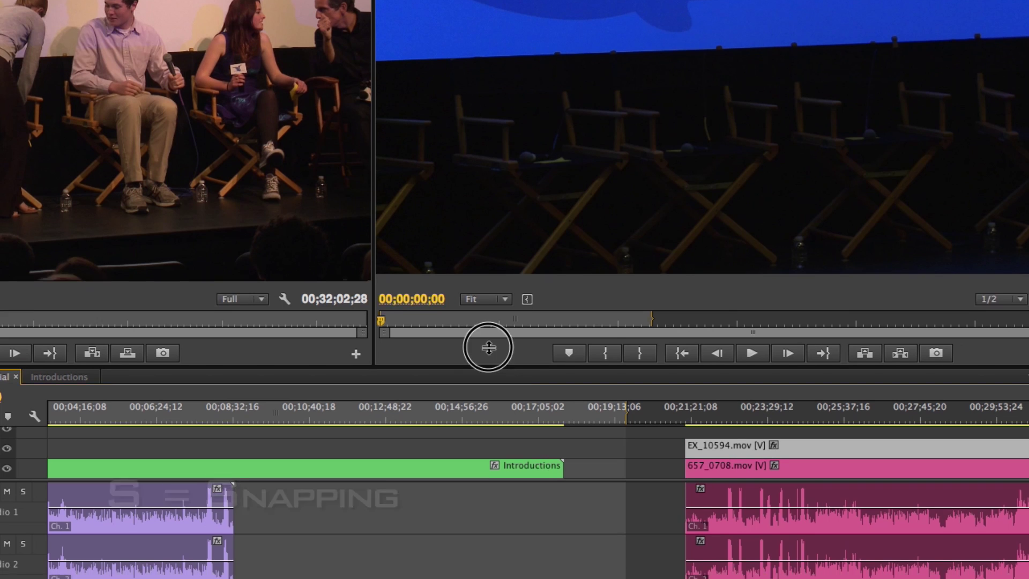
# Play the two stacked clips from their start to check sync.
pyautogui.moveTo(488, 347); pyautogui.dragTo(482, 193)
pyautogui.scroll(-5, 536, 269)
pyautogui.click(460, 263)
pyautogui.press('space')
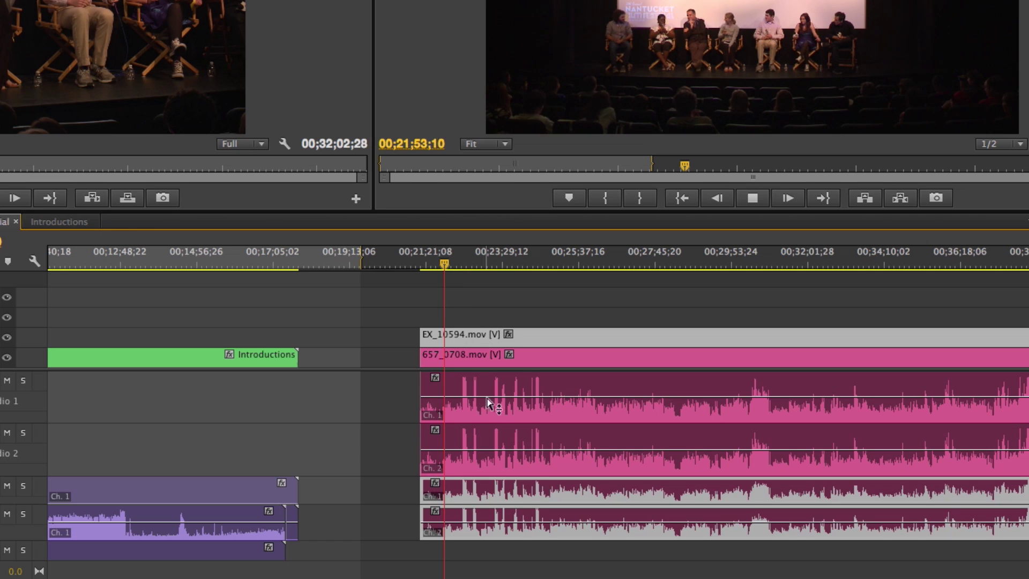
pyautogui.press('space')
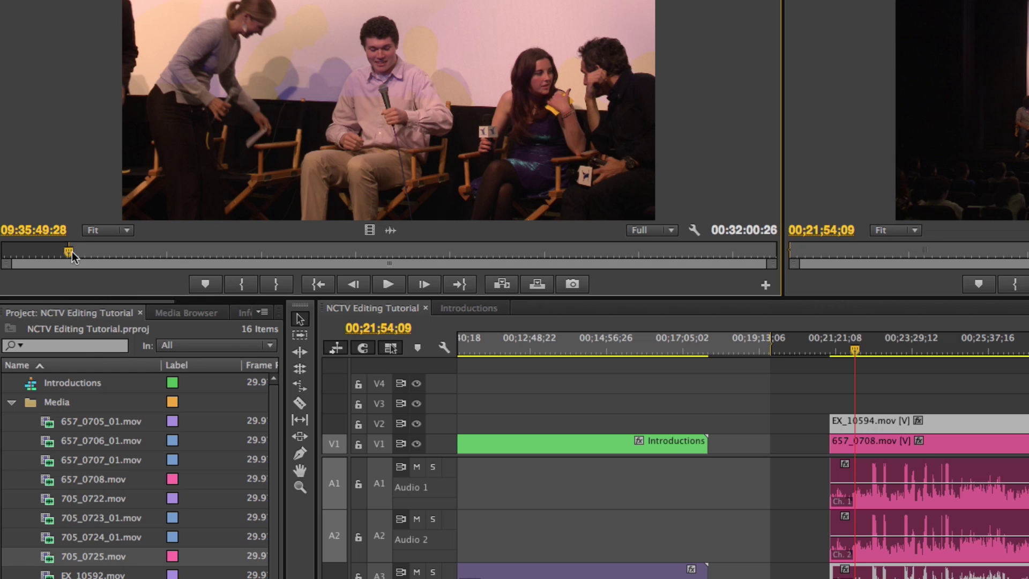
# Scrub 705_0725 to its sync frame and drop it on V3, snapped to the other clips' start.
pyautogui.moveTo(68, 252); pyautogui.dragTo(68, 253)
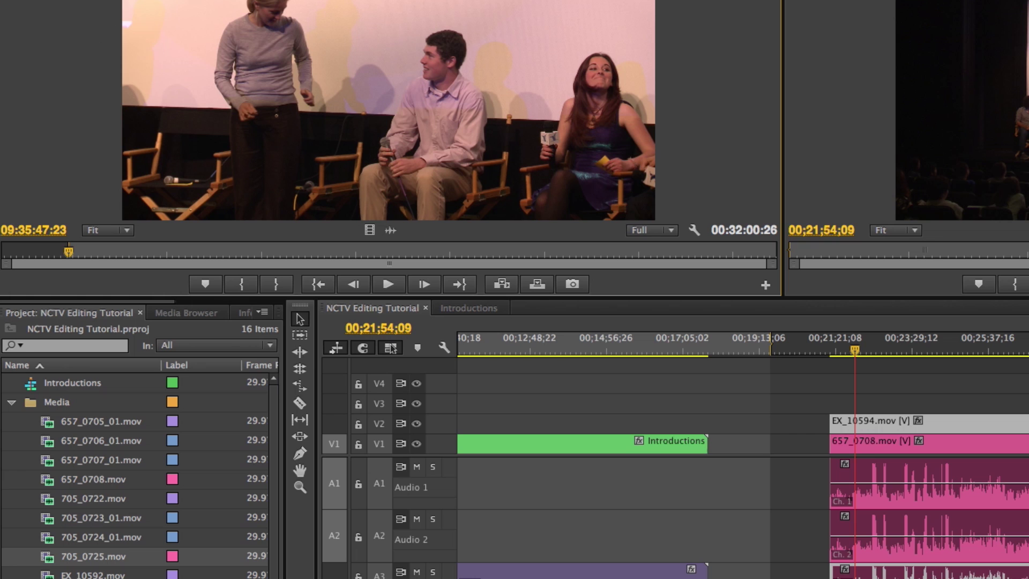
pyautogui.moveTo(348, 118); pyautogui.dragTo(828, 373)
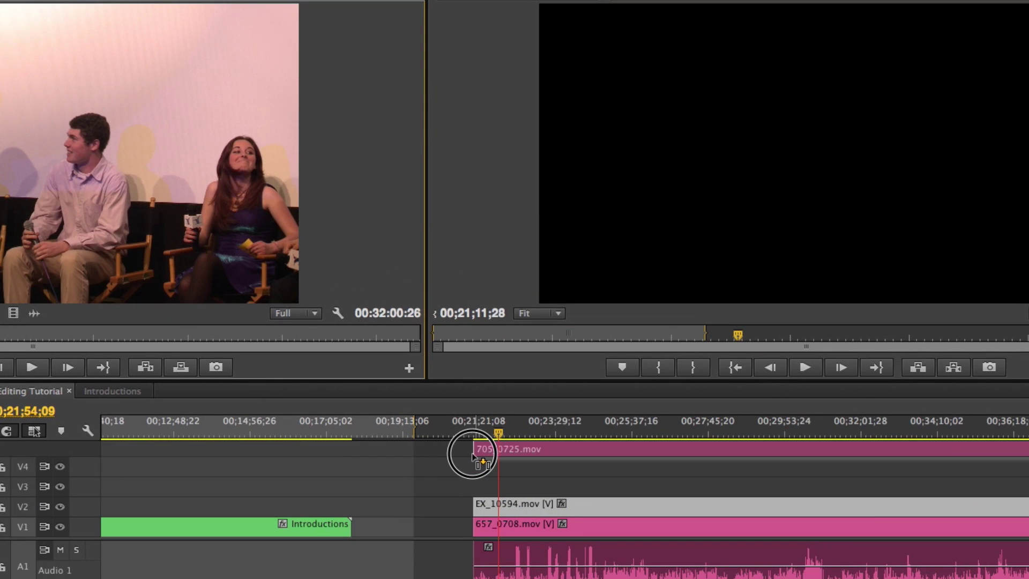
pyautogui.moveTo(472, 455); pyautogui.dragTo(535, 484)
pyautogui.click(555, 461)
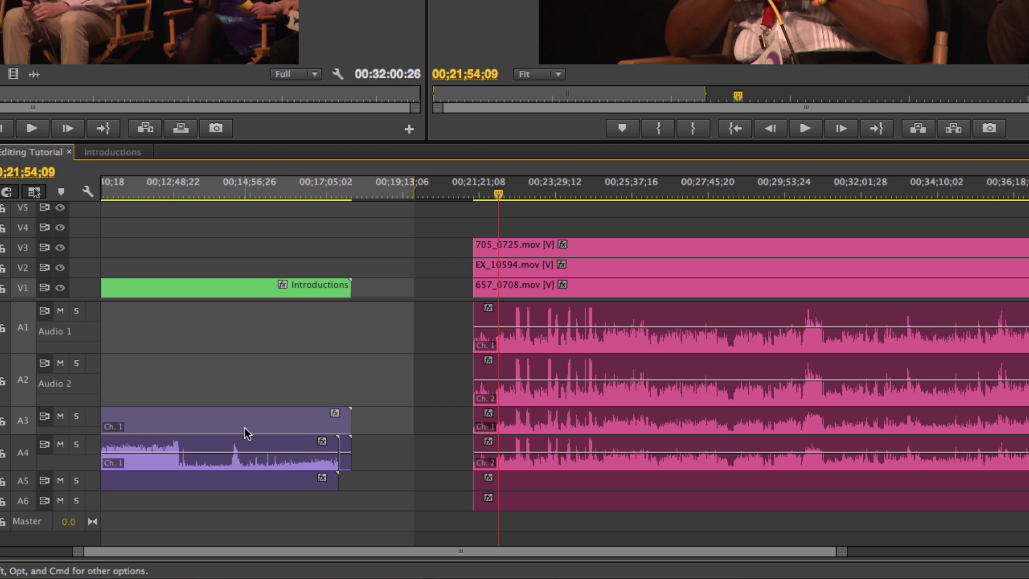
# Mute audio tracks A1 and A2 and play the angles around 00;23;09.
pyautogui.click(61, 362)
pyautogui.click(60, 312)
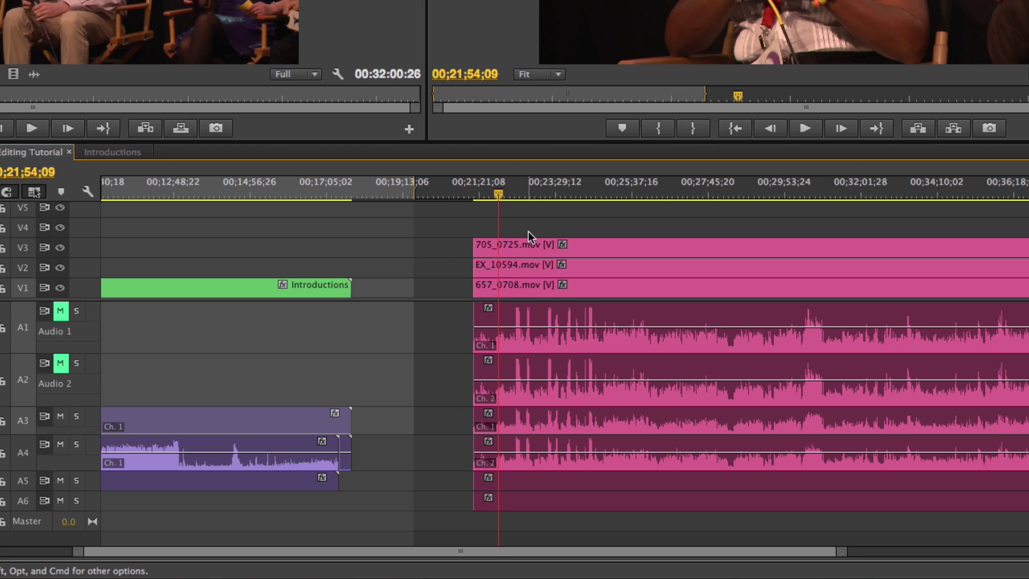
pyautogui.press('space')
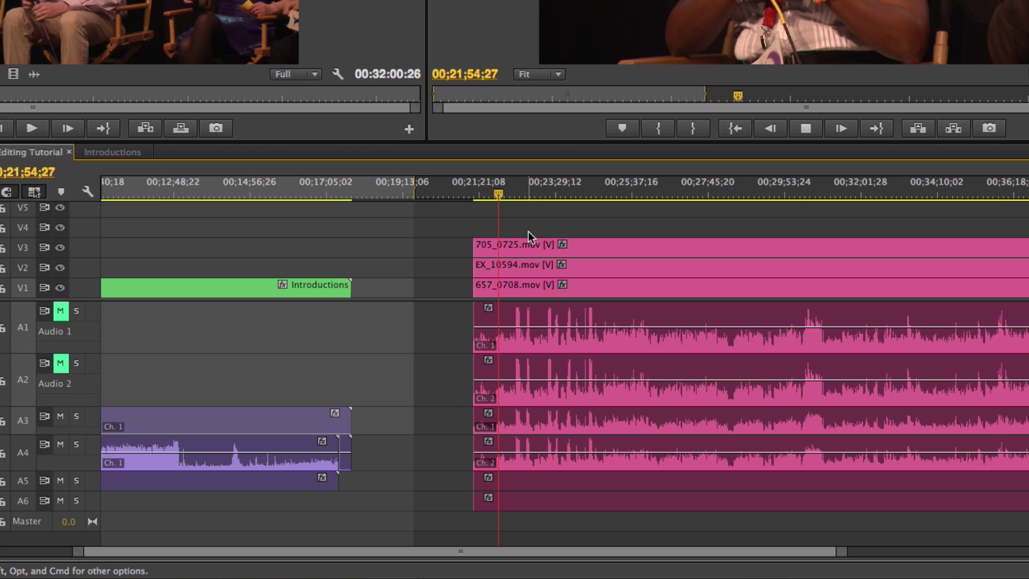
pyautogui.click(543, 196)
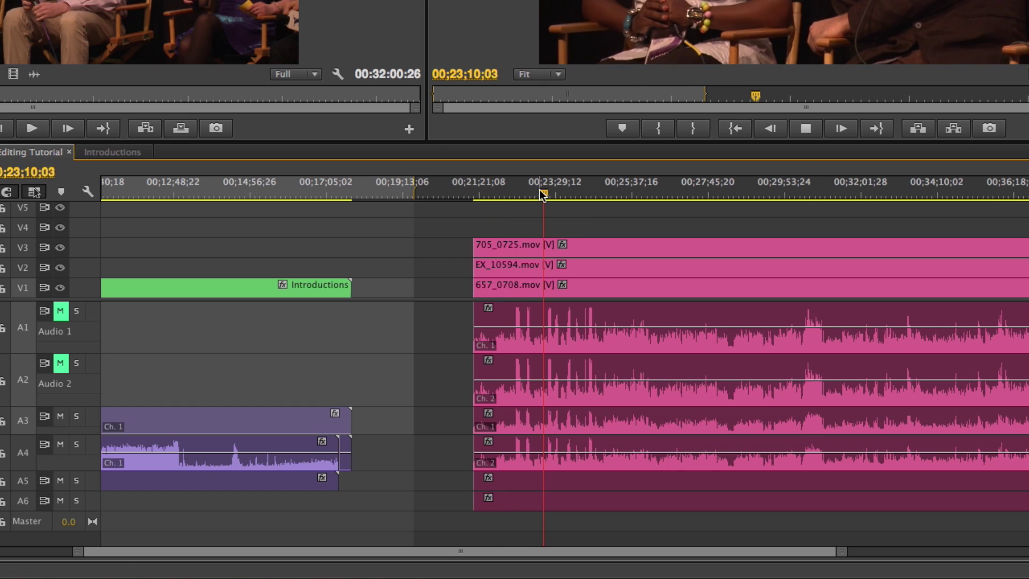
pyautogui.press('space')
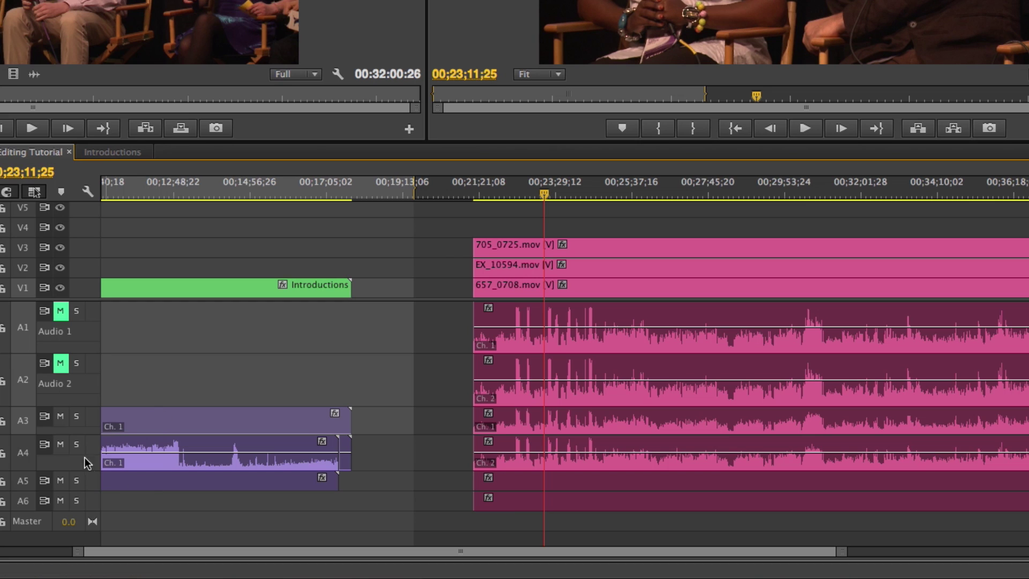
# Mute A5 and A6 and play back the remaining camera audio.
pyautogui.click(62, 482)
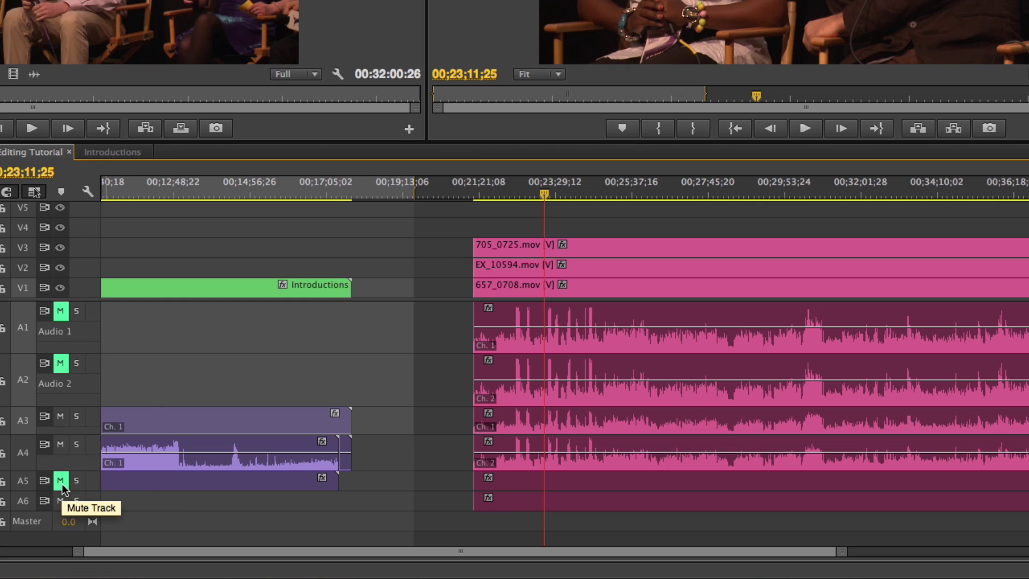
pyautogui.click(60, 501)
pyautogui.press('space')
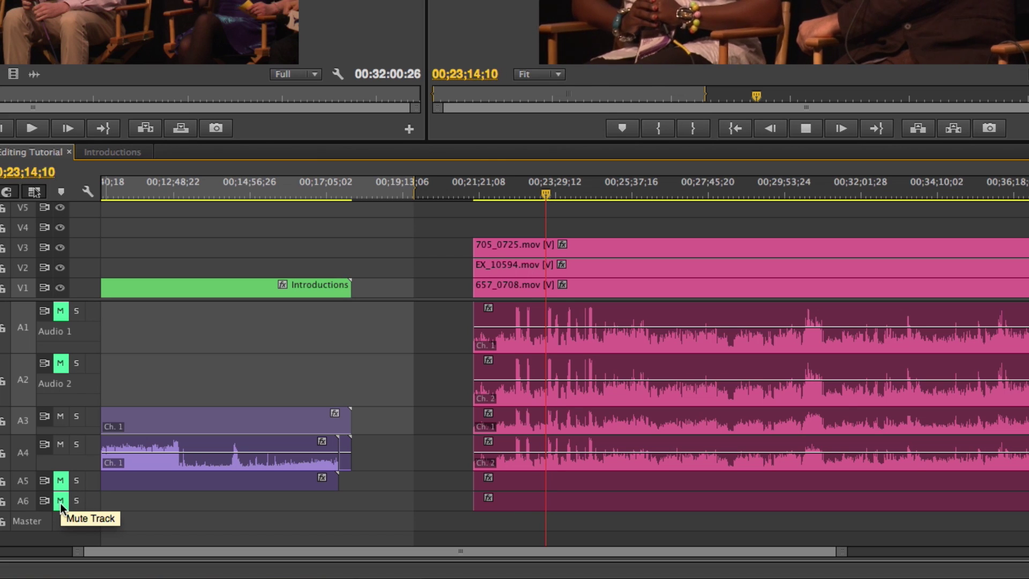
pyautogui.press('space')
# Unmute A5 and A6, mute A3 and A4, and play only the third camera from 00;23;01;02.
pyautogui.click(60, 501)
pyautogui.click(60, 480)
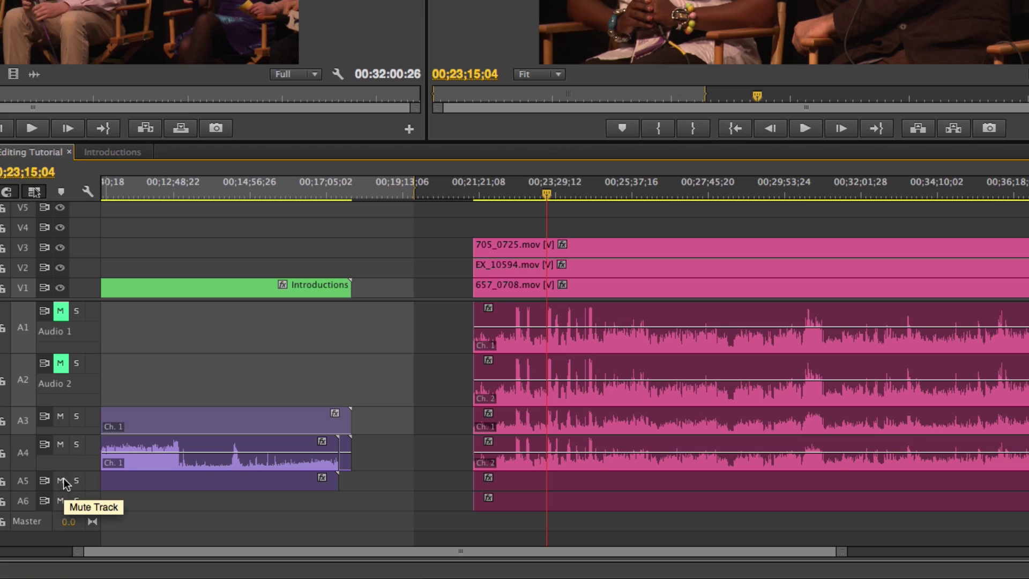
pyautogui.click(60, 444)
pyautogui.click(60, 416)
pyautogui.click(538, 194)
pyautogui.press('space')
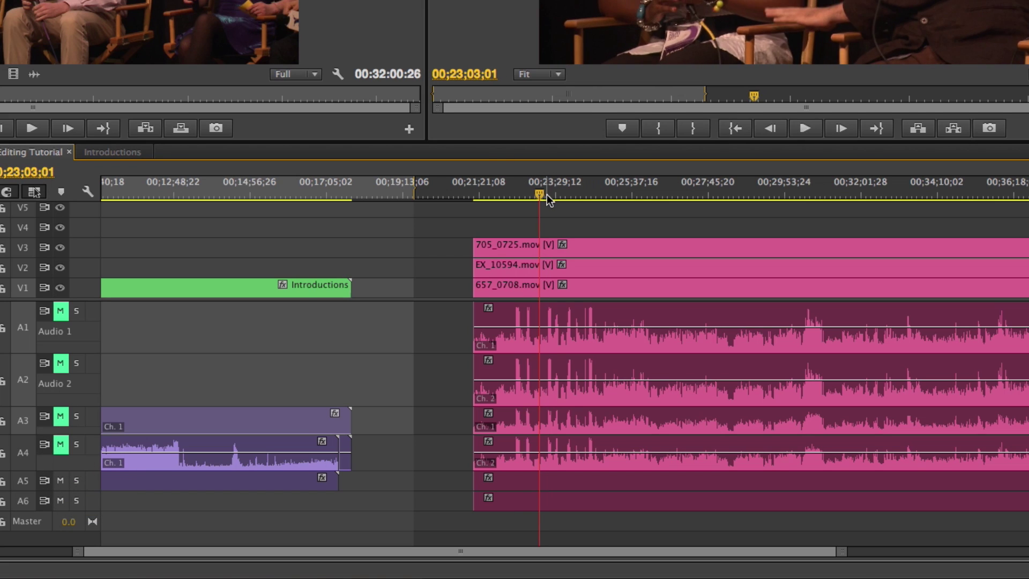
pyautogui.press('space')
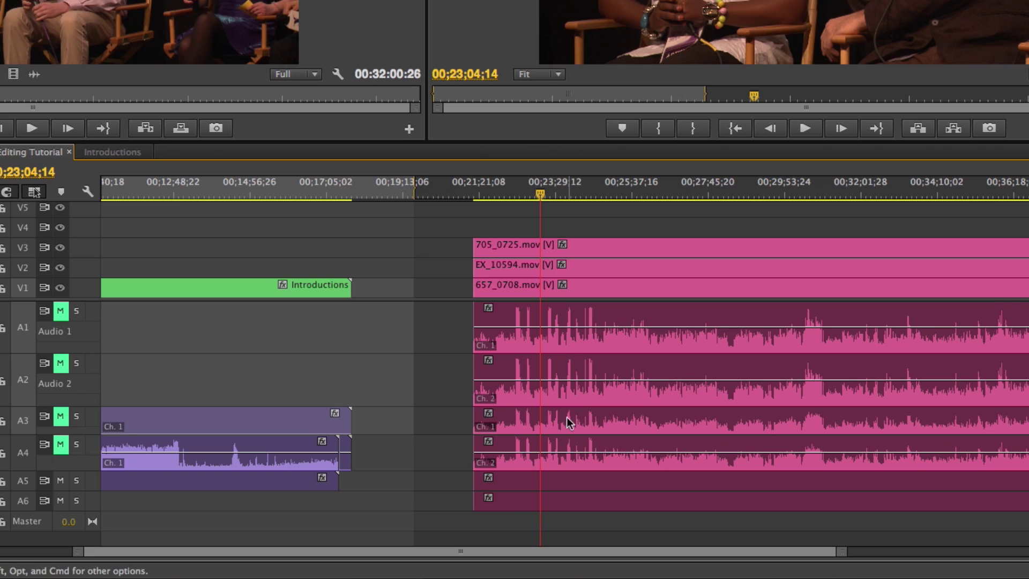
# Unmute A3 and A4, play all camera audio to check sync, and select EX_10594.
pyautogui.click(61, 444)
pyautogui.click(60, 419)
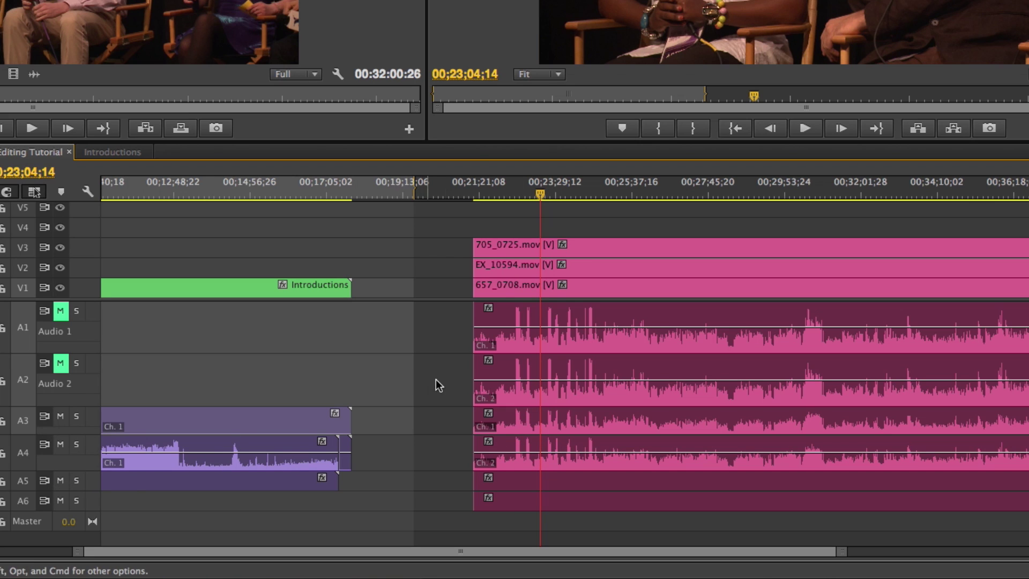
pyautogui.press('space')
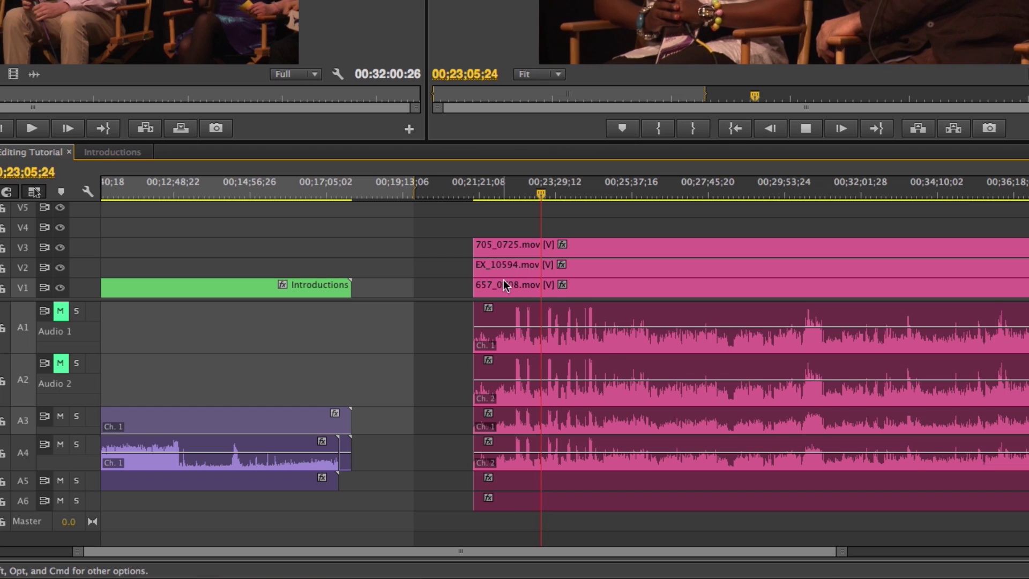
pyautogui.press('space')
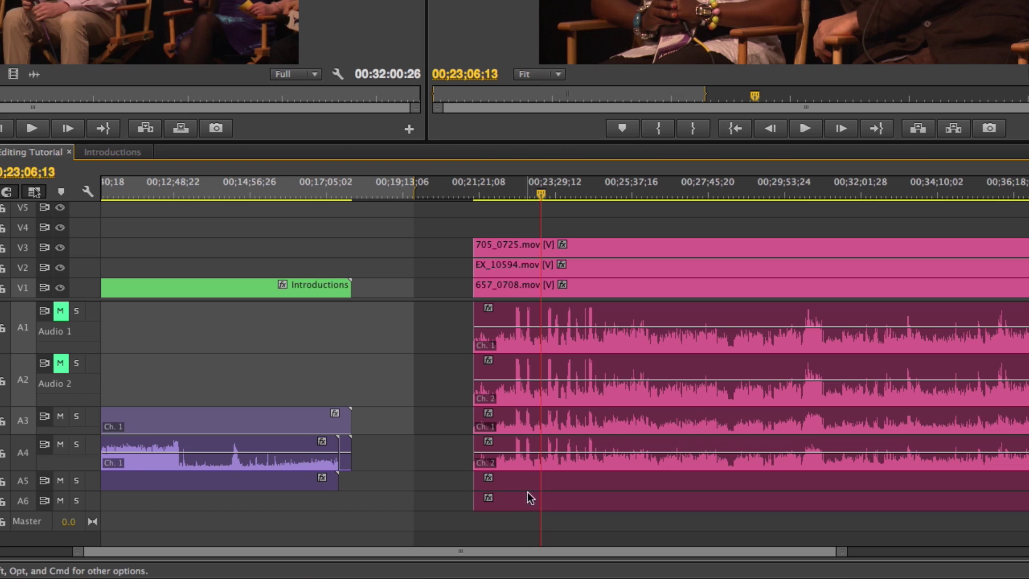
pyautogui.click(560, 266)
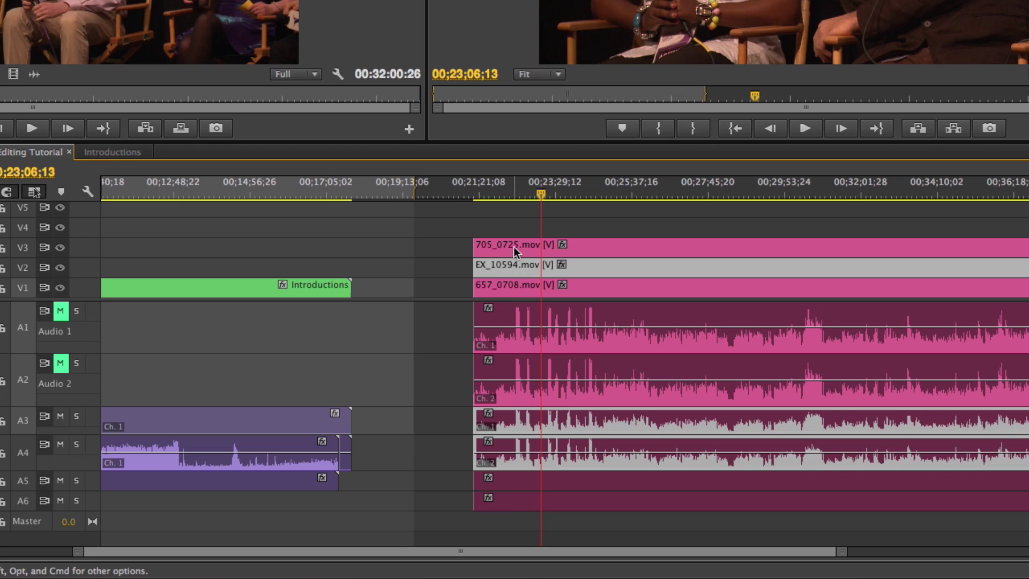
# Shift 705_0725 15 frames later and play back to confirm sync.
pyautogui.click(486, 249)
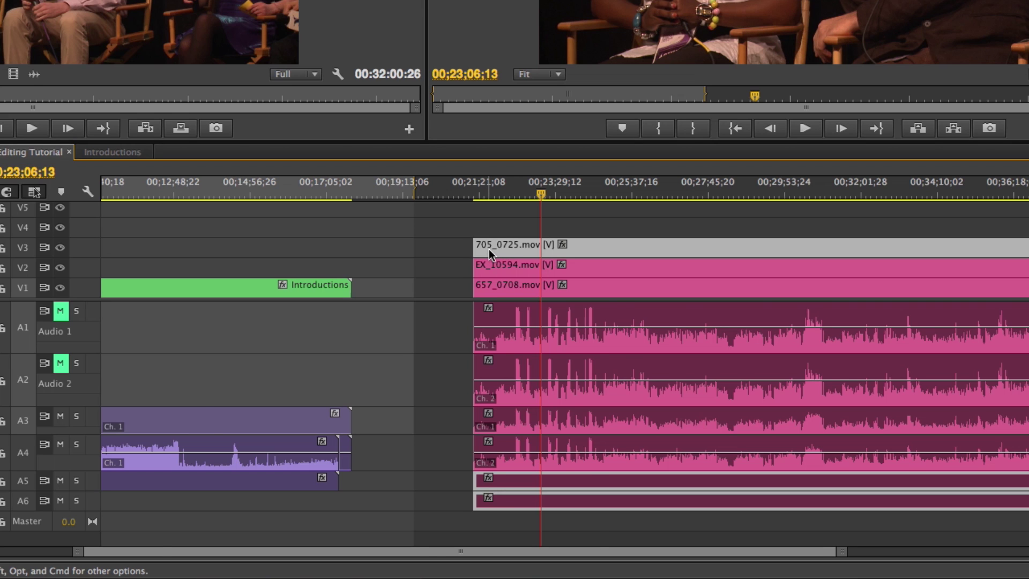
pyautogui.press('=')
pyautogui.press('=')
pyautogui.press('=')
pyautogui.press('=')
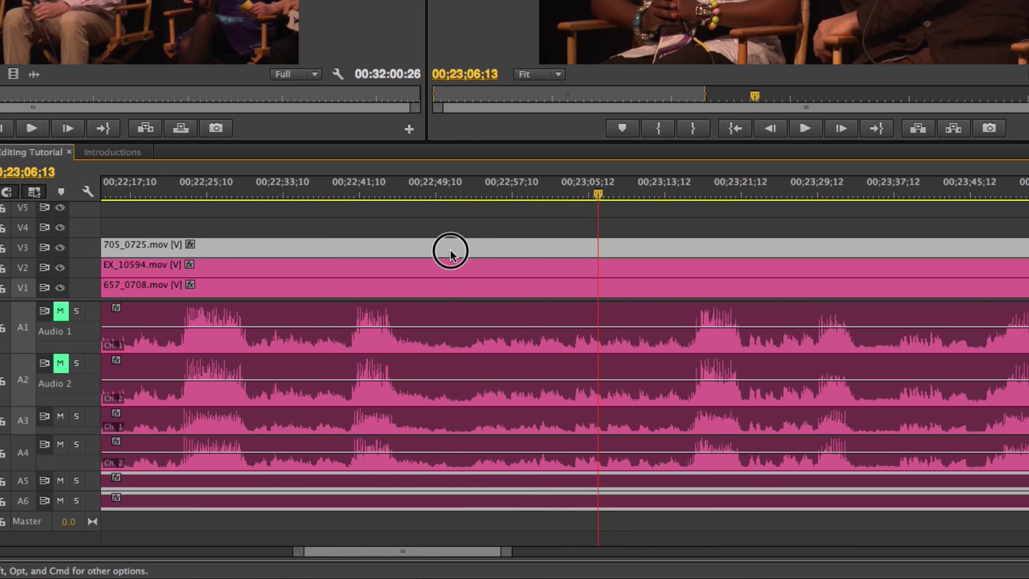
pyautogui.moveTo(450, 252); pyautogui.dragTo(453, 250)
pyautogui.press('space')
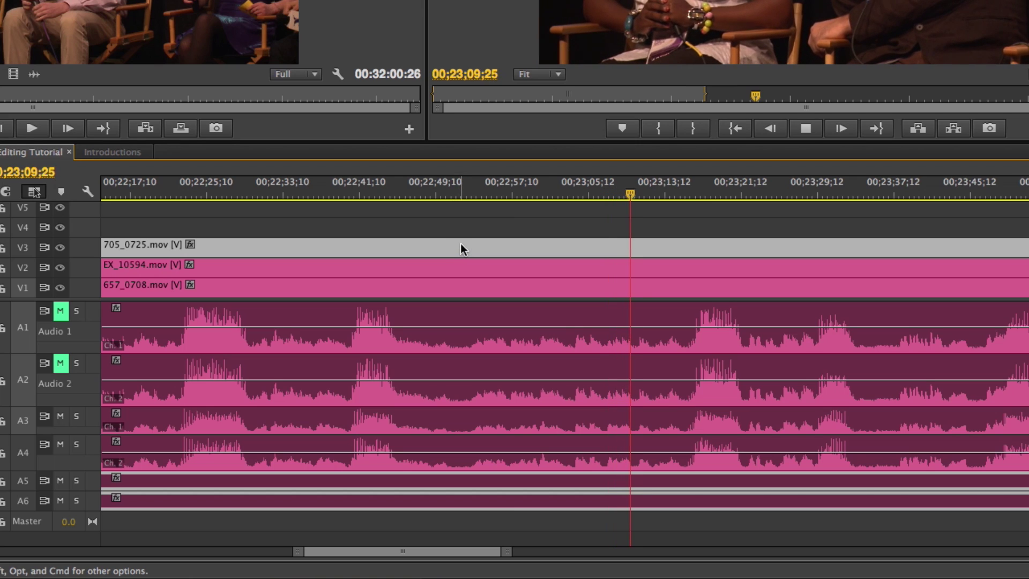
pyautogui.press('space')
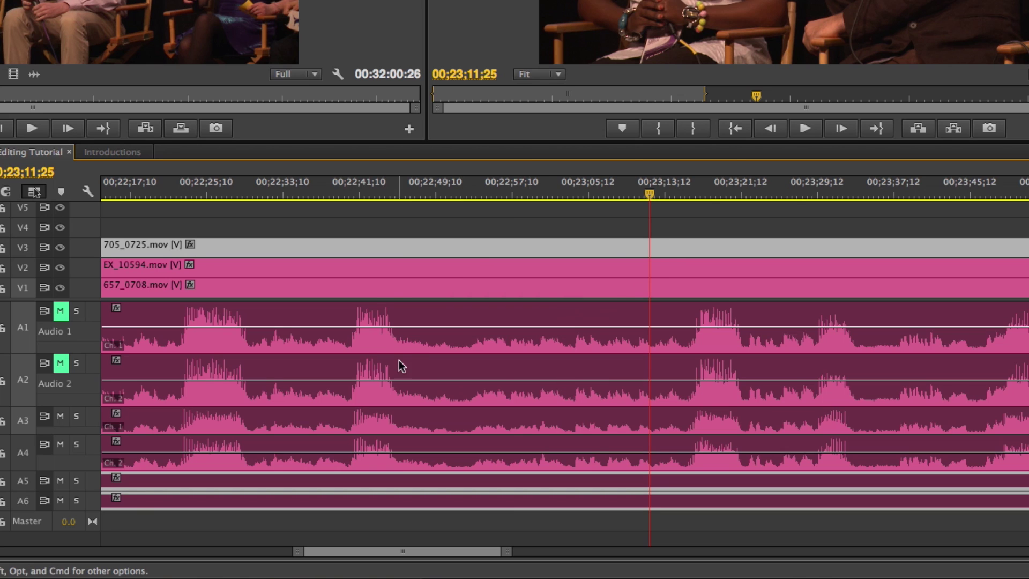
# Extend the starts of 705_0725, EX_10594 and 657_0708 earlier so all three begin together.
pyautogui.press('-')
pyautogui.press('-')
pyautogui.press('-')
pyautogui.moveTo(475, 189); pyautogui.dragTo(459, 193)
pyautogui.press('=')
pyautogui.press('=')
pyautogui.press('=')
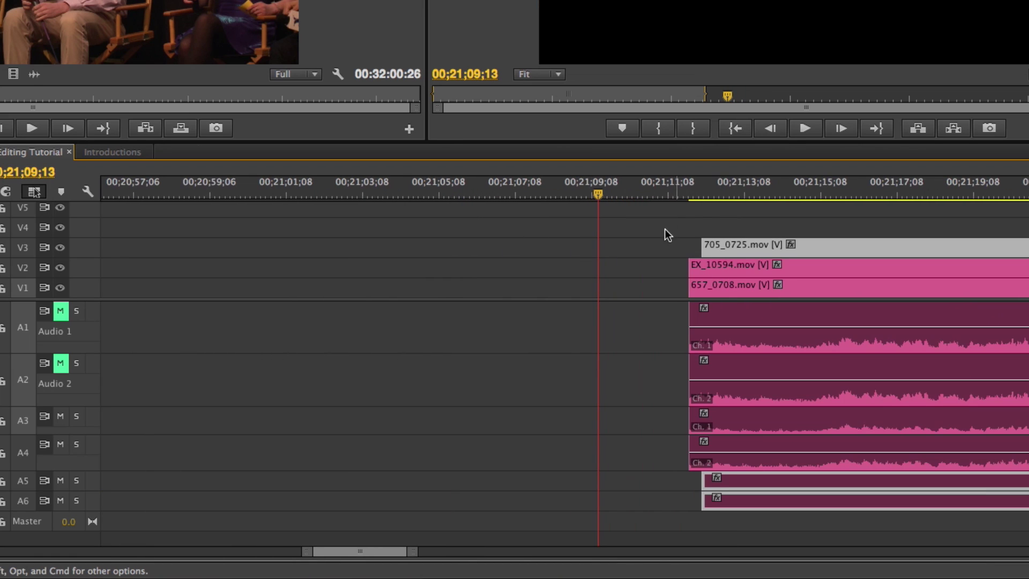
pyautogui.scroll(-3, 602, 246)
pyautogui.scroll(-5, 511, 275)
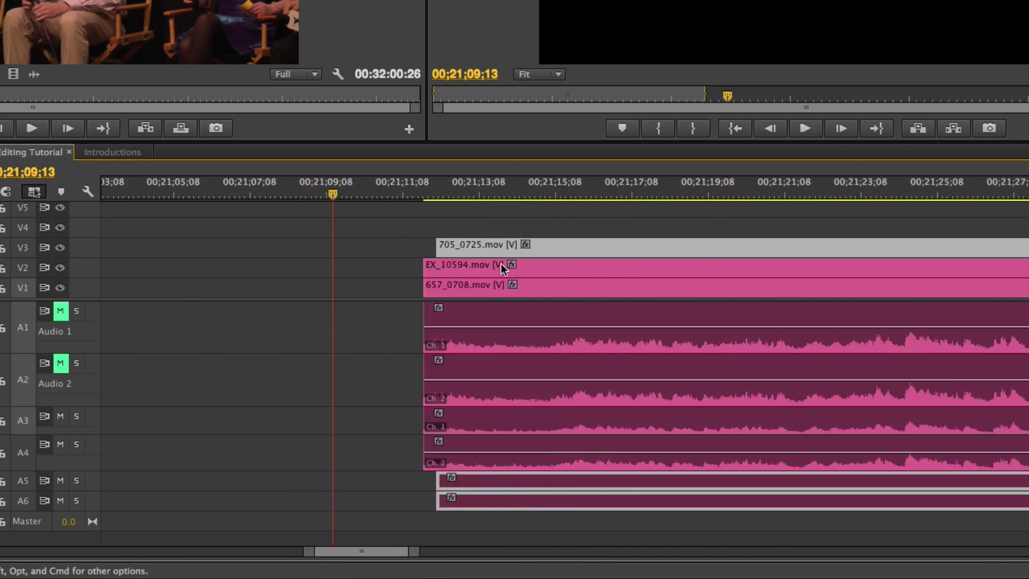
pyautogui.press('-')
pyautogui.press('-')
pyautogui.press('-')
pyautogui.press('-')
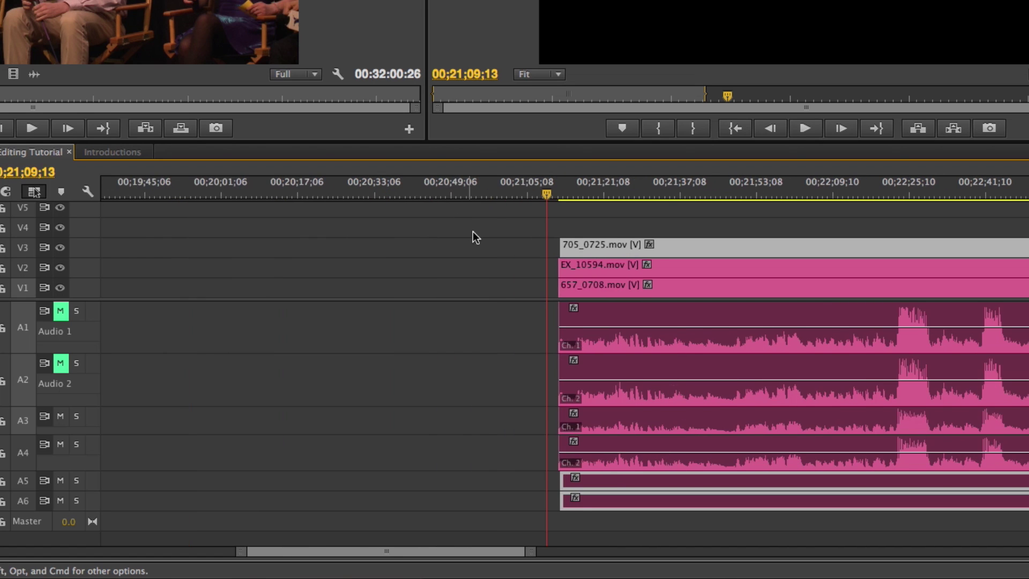
pyautogui.moveTo(572, 246); pyautogui.dragTo(114, 238)
pyautogui.moveTo(778, 252); pyautogui.dragTo(256, 245)
pyautogui.moveTo(776, 286); pyautogui.dragTo(252, 291)
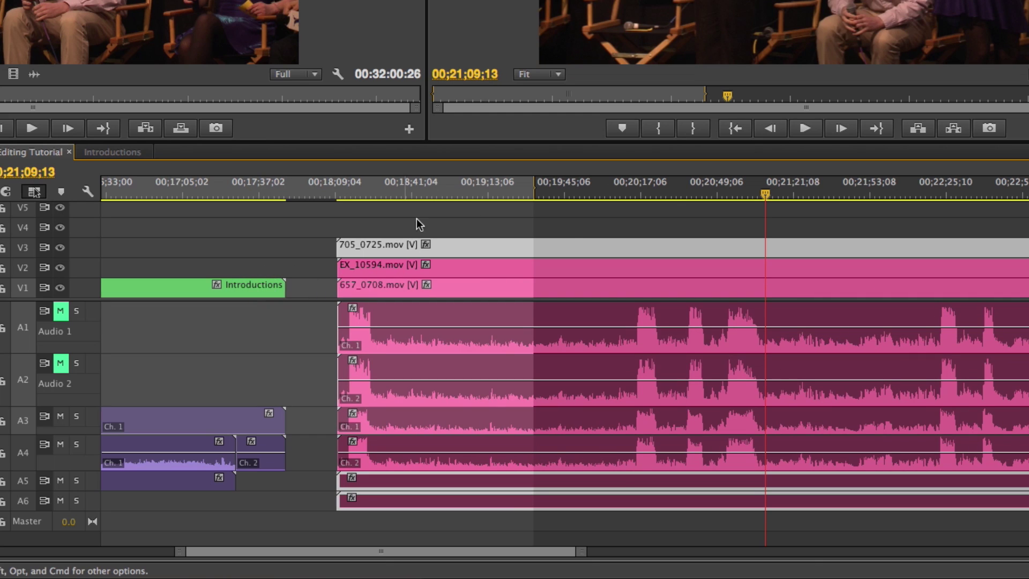
pyautogui.moveTo(599, 221); pyautogui.dragTo(625, 276)
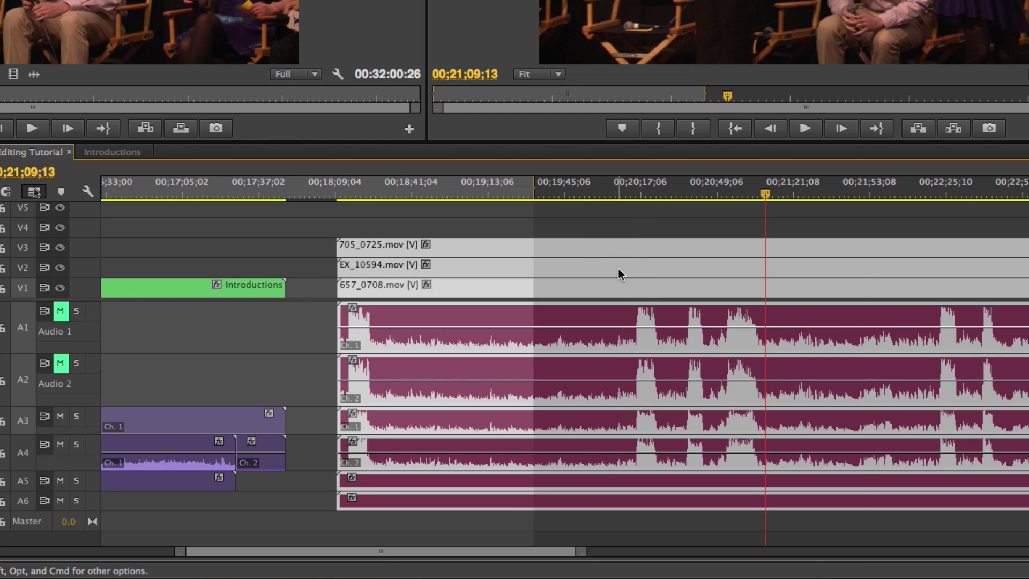
# Nest the three selected camera clips into a sequence named 'Discussion' and fit the timeline.
pyautogui.rightClick(618, 269)
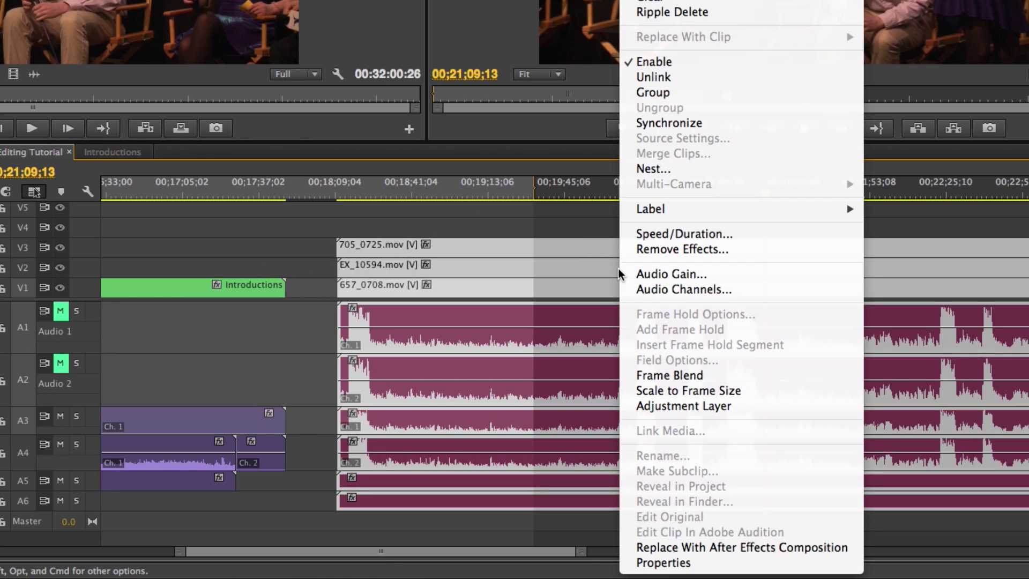
pyautogui.click(673, 167)
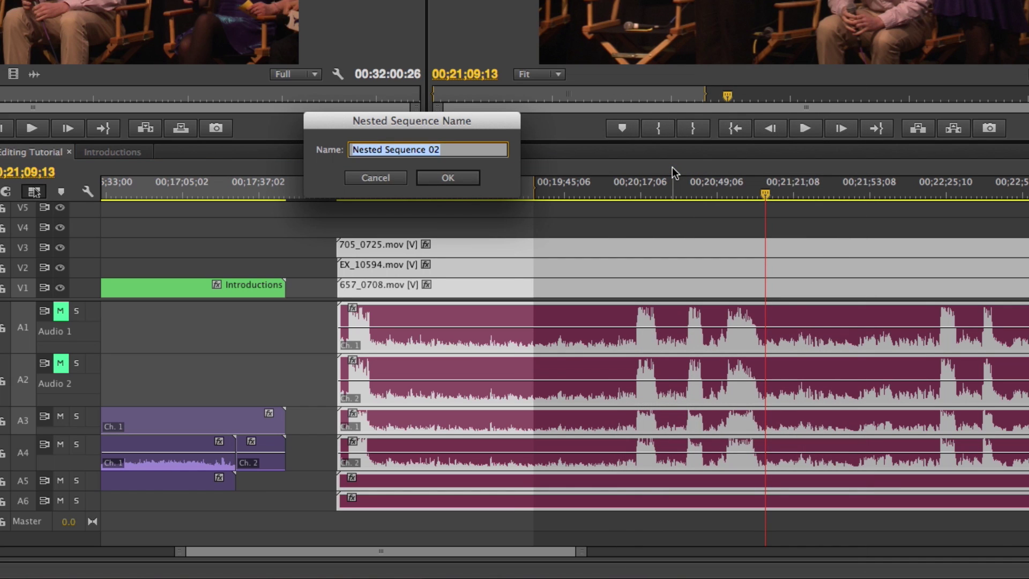
pyautogui.write('D')
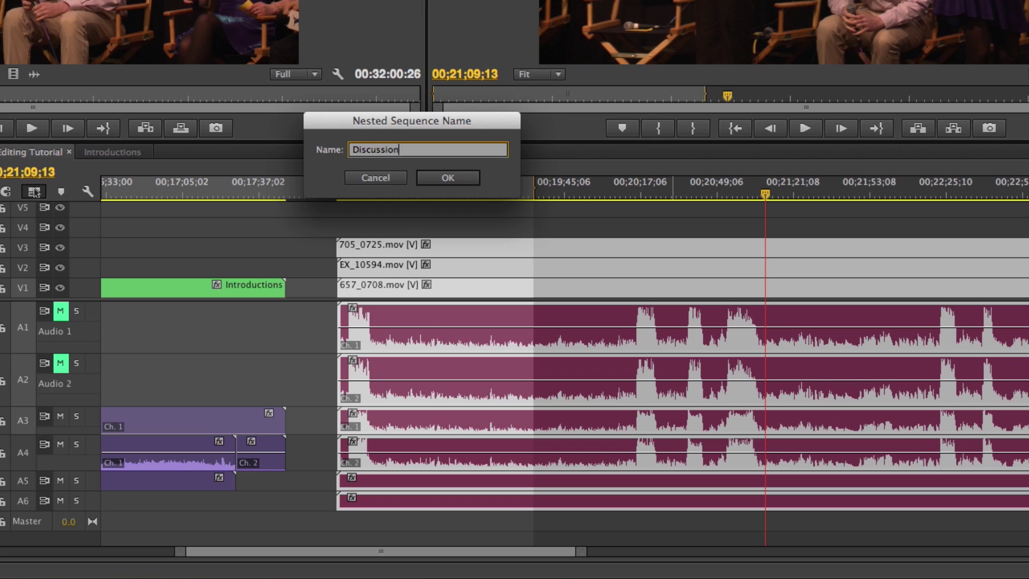
pyautogui.write('iscussion')
pyautogui.press('Return')
pyautogui.press('-')
pyautogui.press('-')
pyautogui.press('-')
pyautogui.press('-')
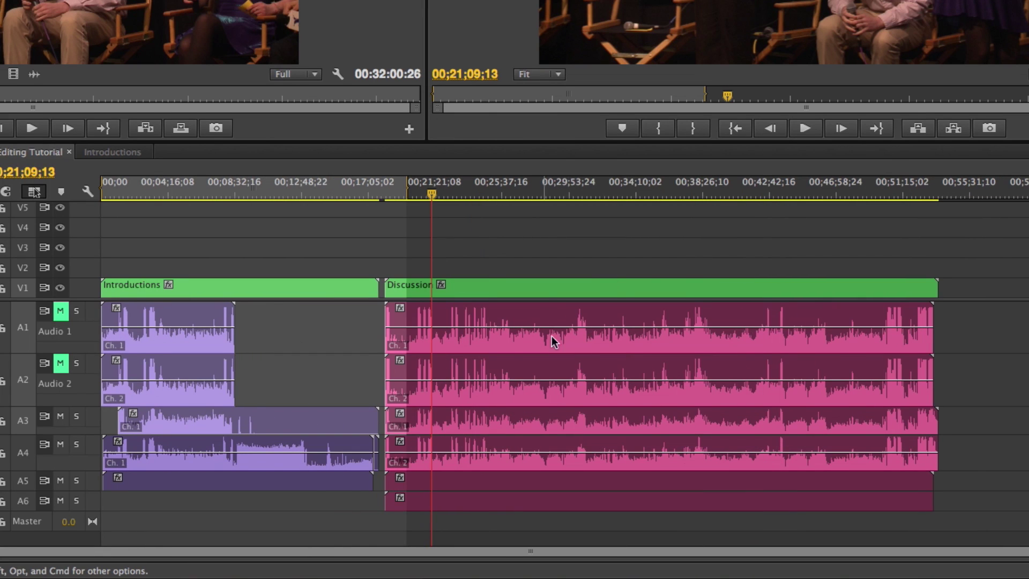
pyautogui.click(490, 193)
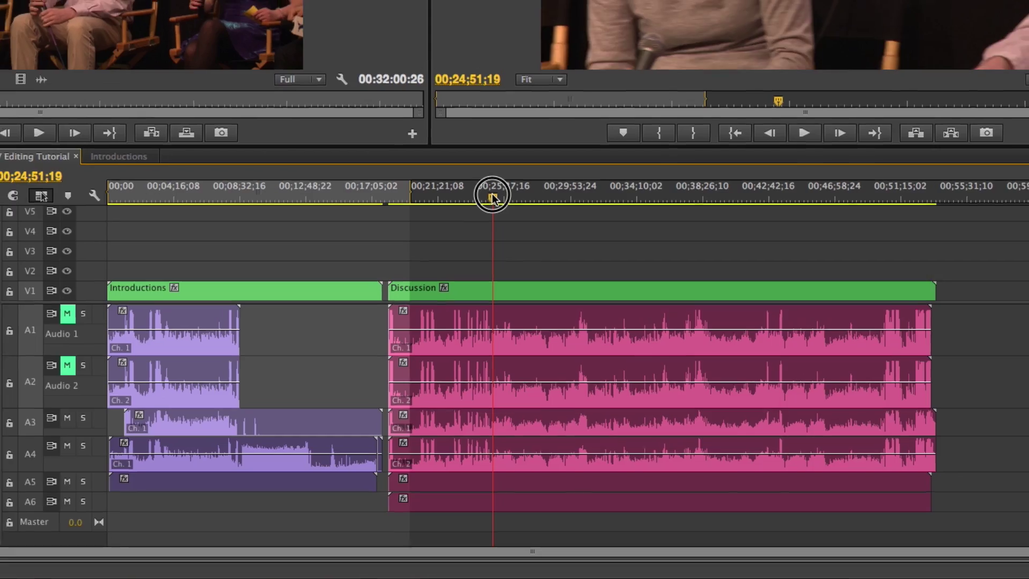